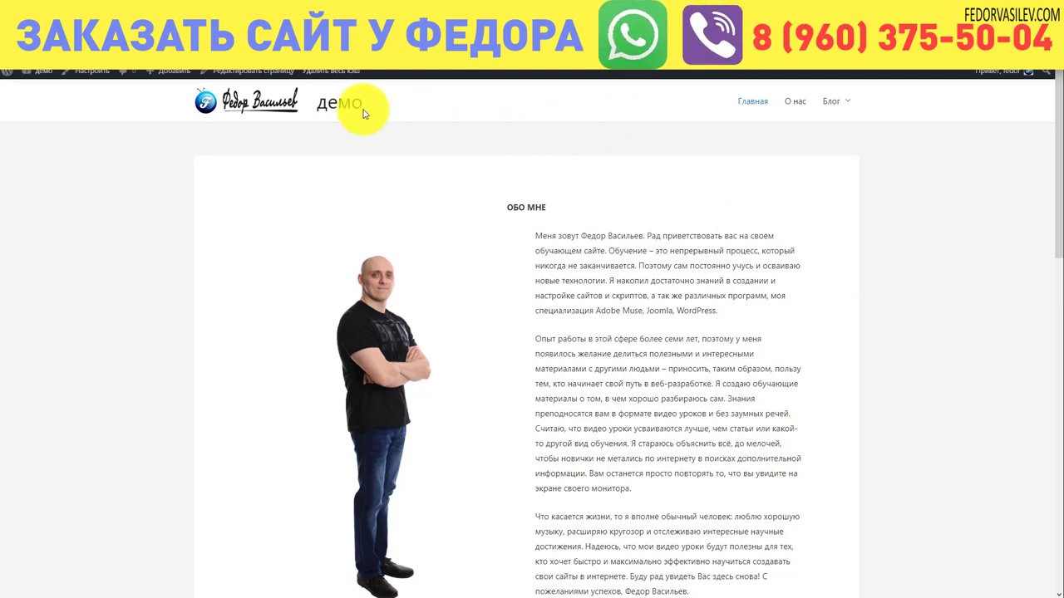
pyautogui.scroll(-3, 593, 177)
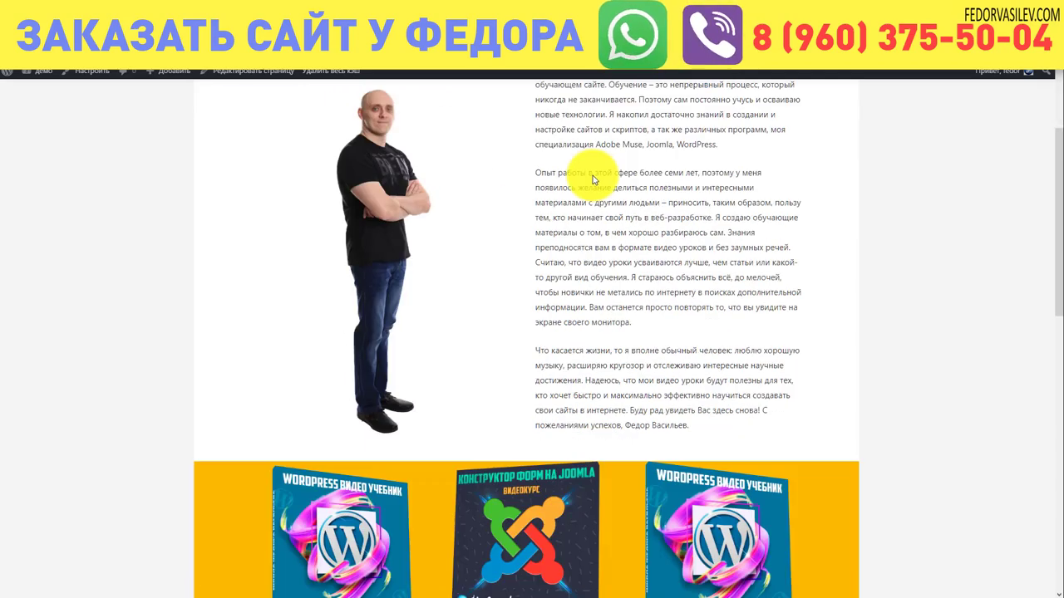
pyautogui.scroll(-1, 593, 180)
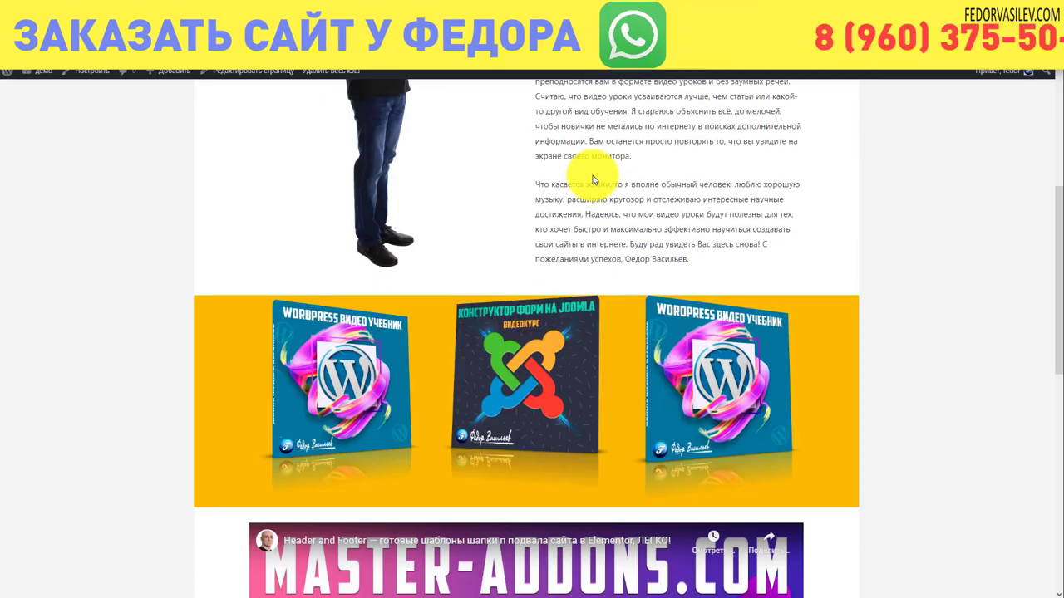
pyautogui.scroll(3, 593, 180)
pyautogui.scroll(1, 592, 179)
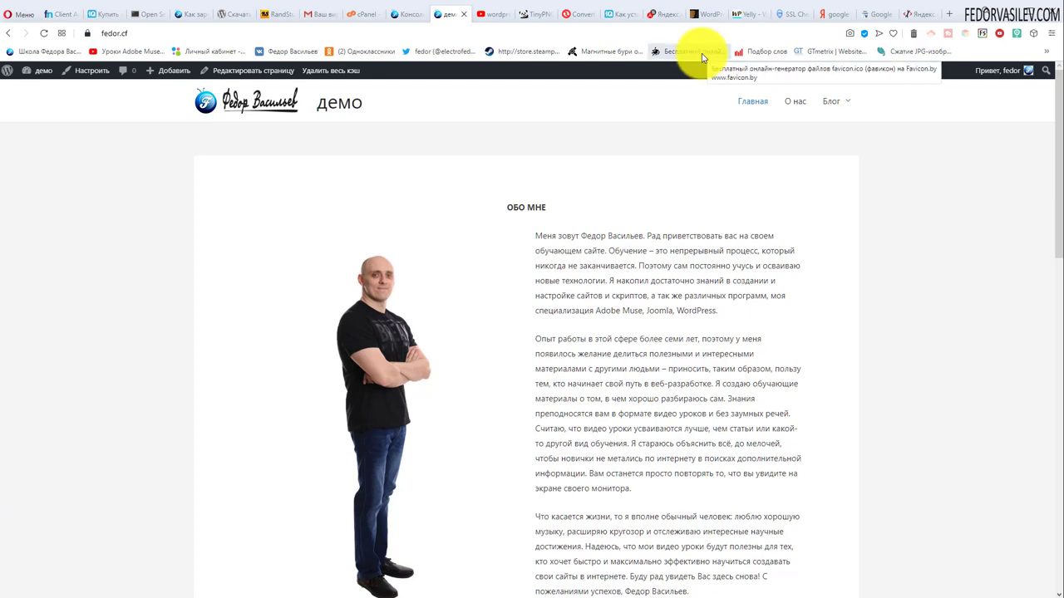
pyautogui.click(106, 33)
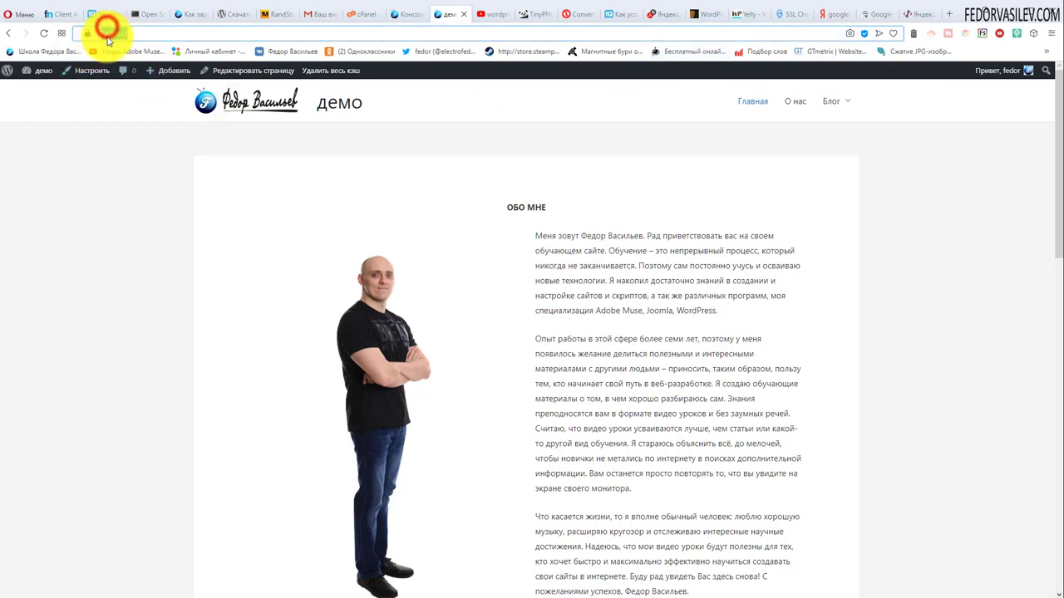
pyautogui.rightClick(107, 35)
pyautogui.click(127, 83)
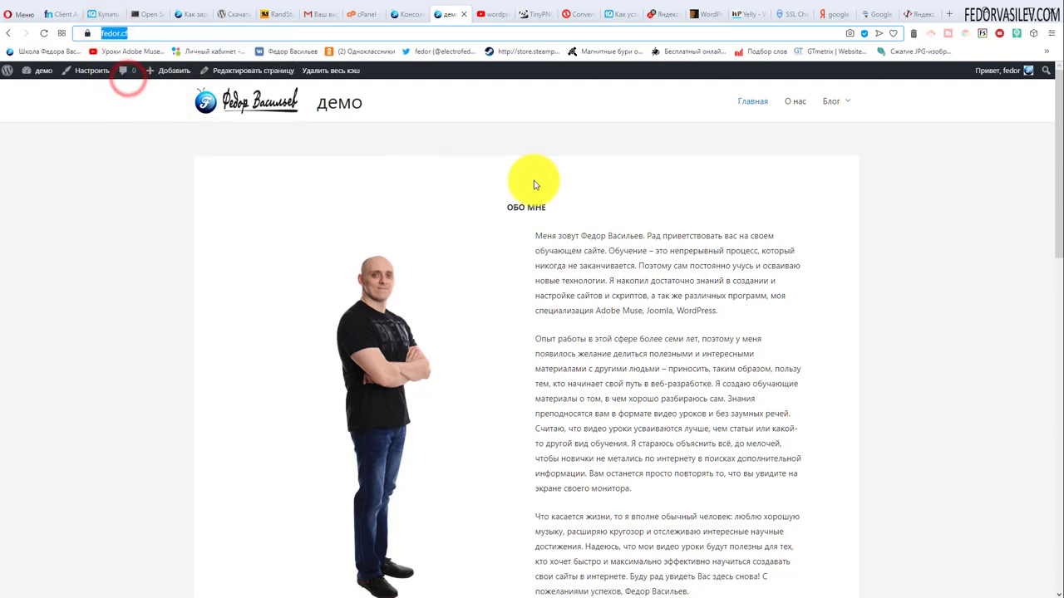
pyautogui.hotkey('ctrl', '9')
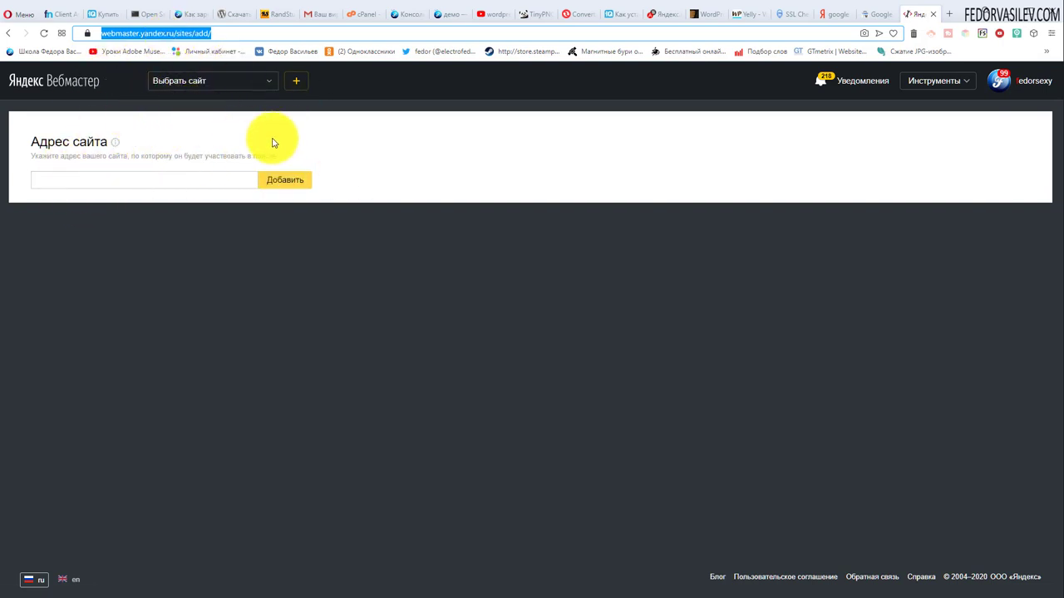
pyautogui.rightClick(91, 182)
pyautogui.click(111, 267)
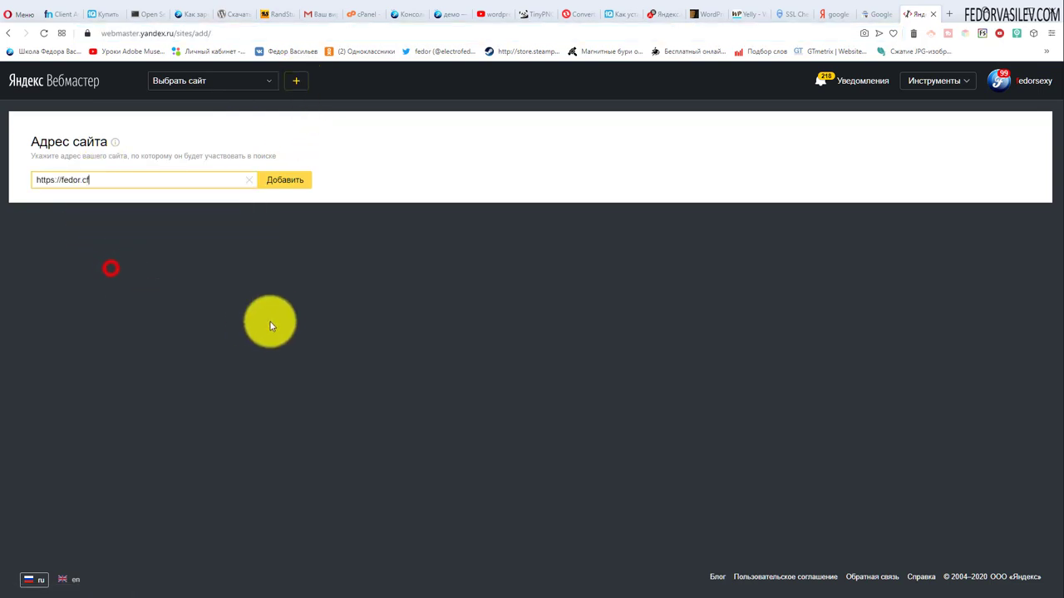
pyautogui.click(281, 182)
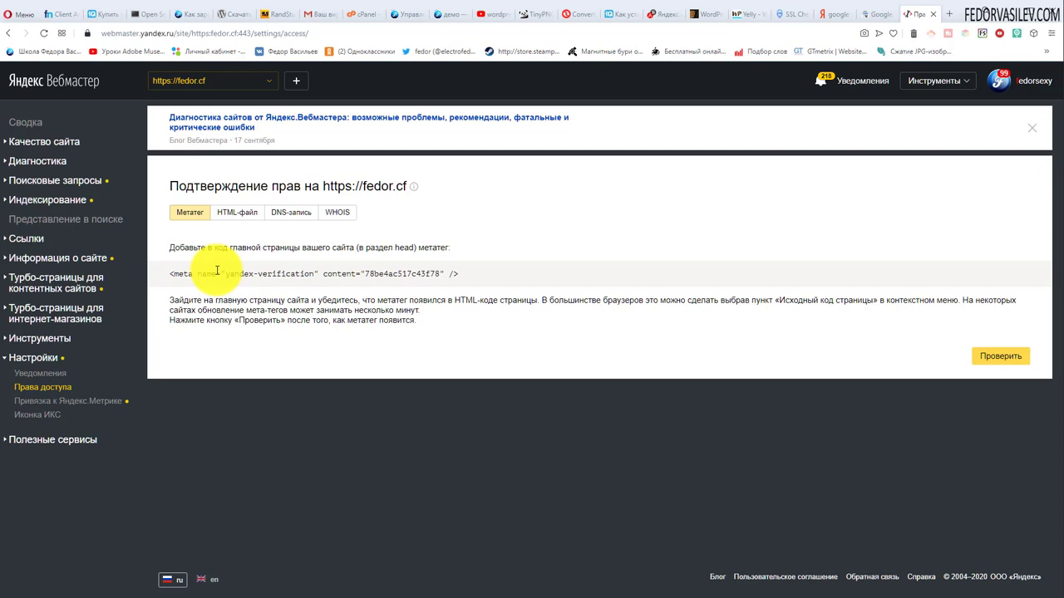
pyautogui.click(238, 212)
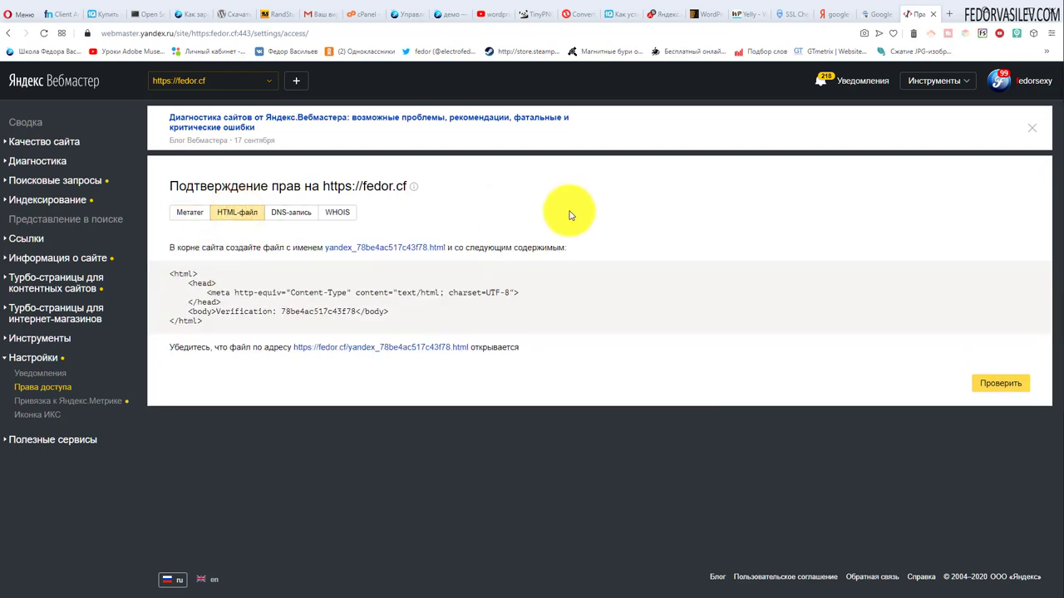
pyautogui.click(410, 252)
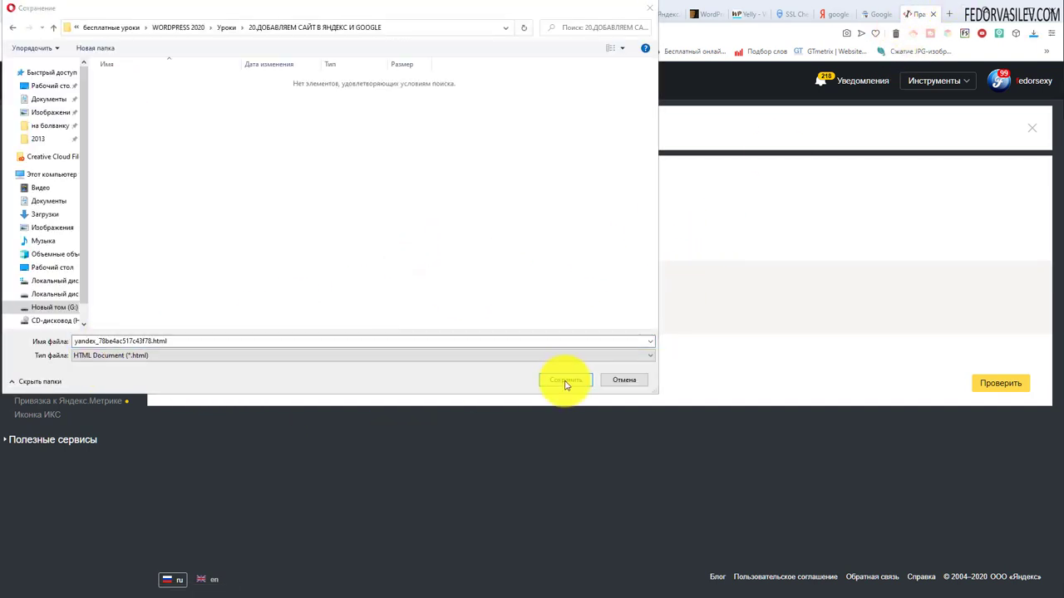
pyautogui.click(565, 379)
# Step: Switch to cPanel and upload the Yandex verification file to the public_html folder through the File Manager
pyautogui.hotkey('ctrl', 'Tab')
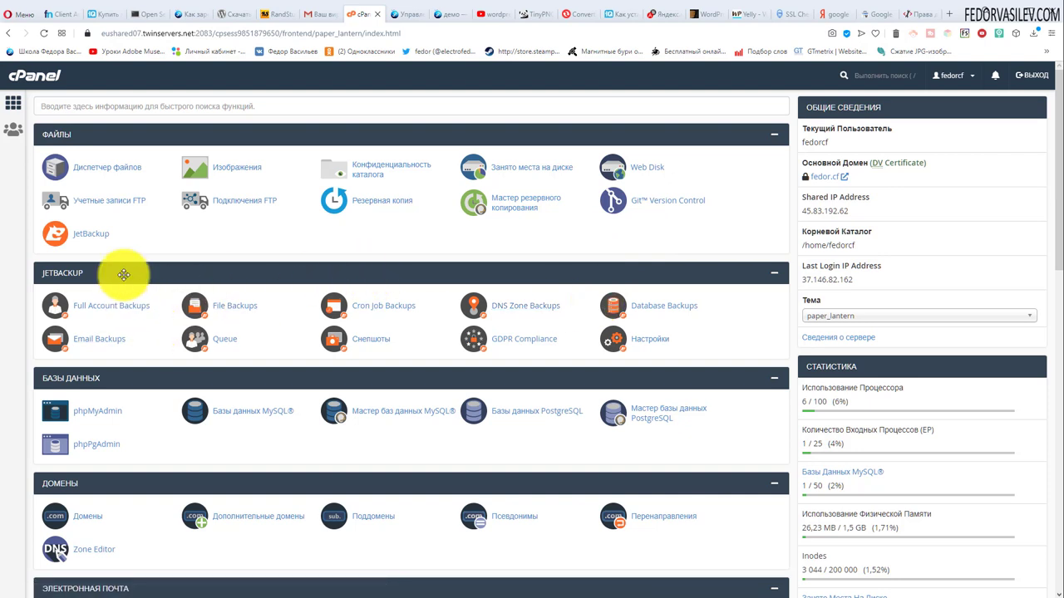
pyautogui.click(121, 171)
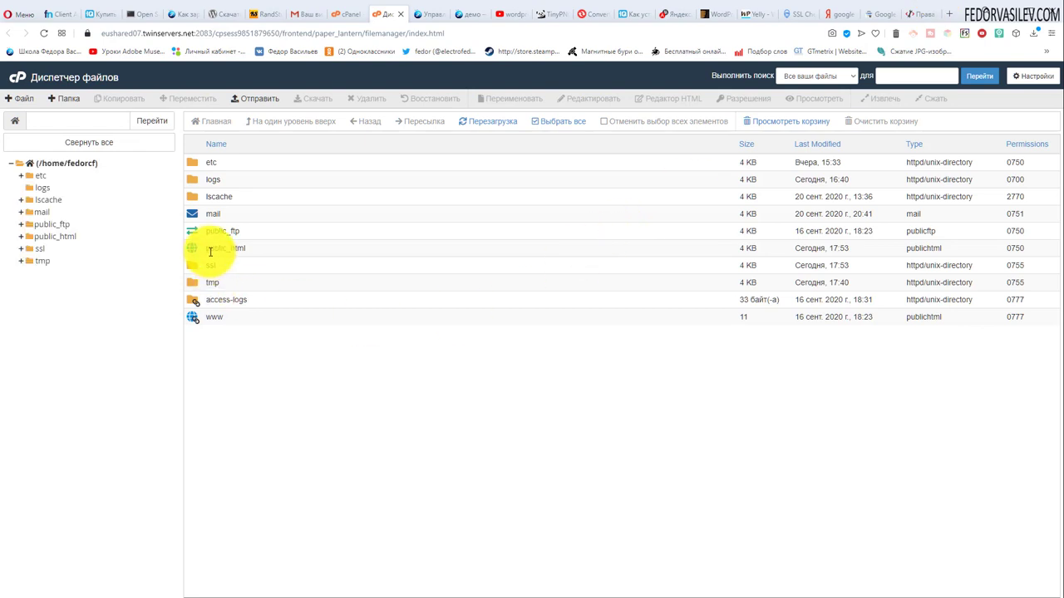
pyautogui.doubleClick(190, 251)
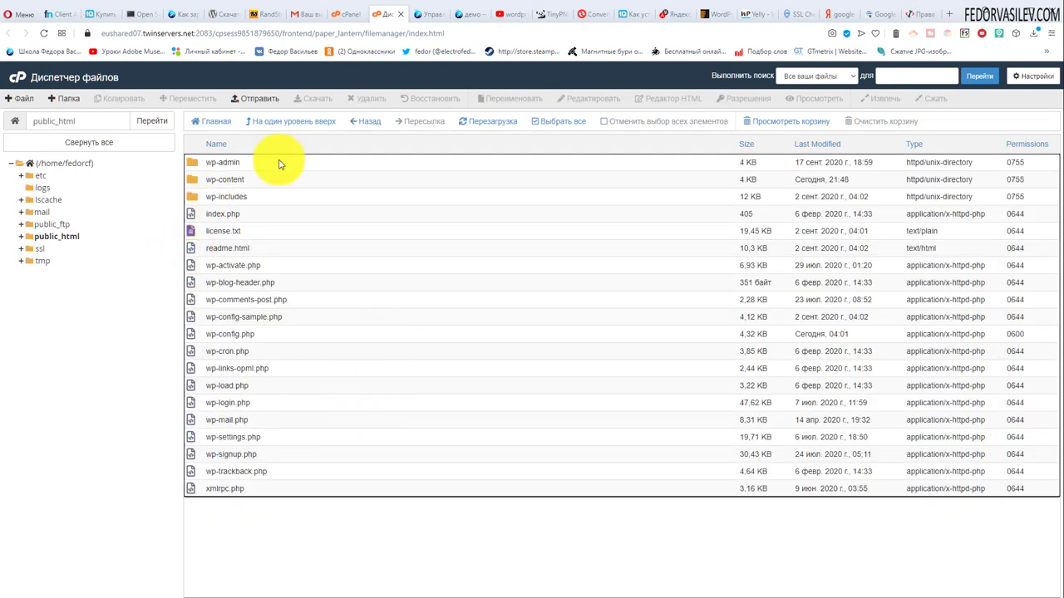
pyautogui.click(255, 99)
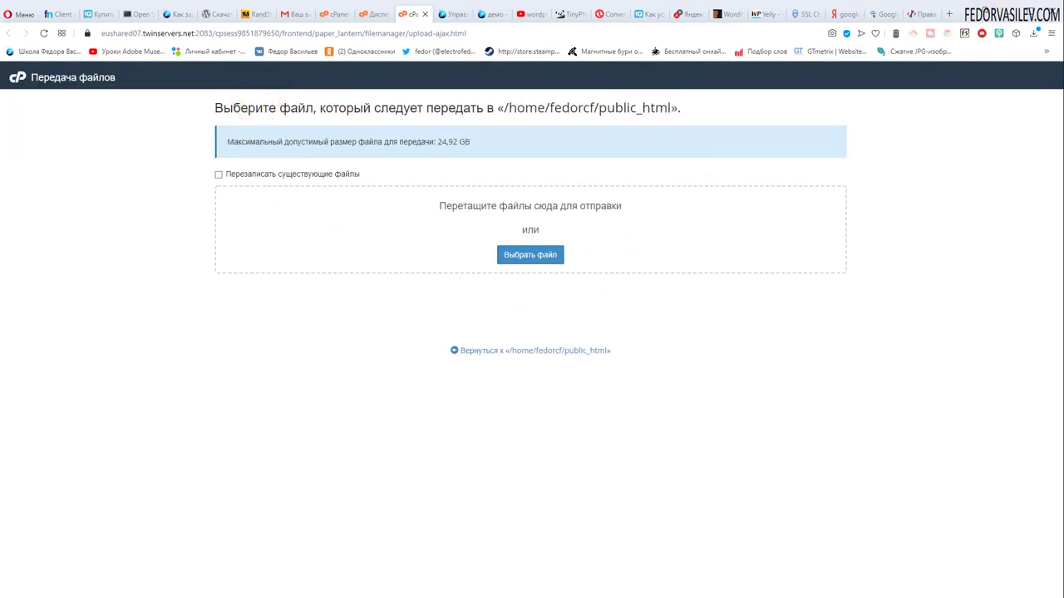
pyautogui.moveTo(582, 356); pyautogui.dragTo(347, 225)
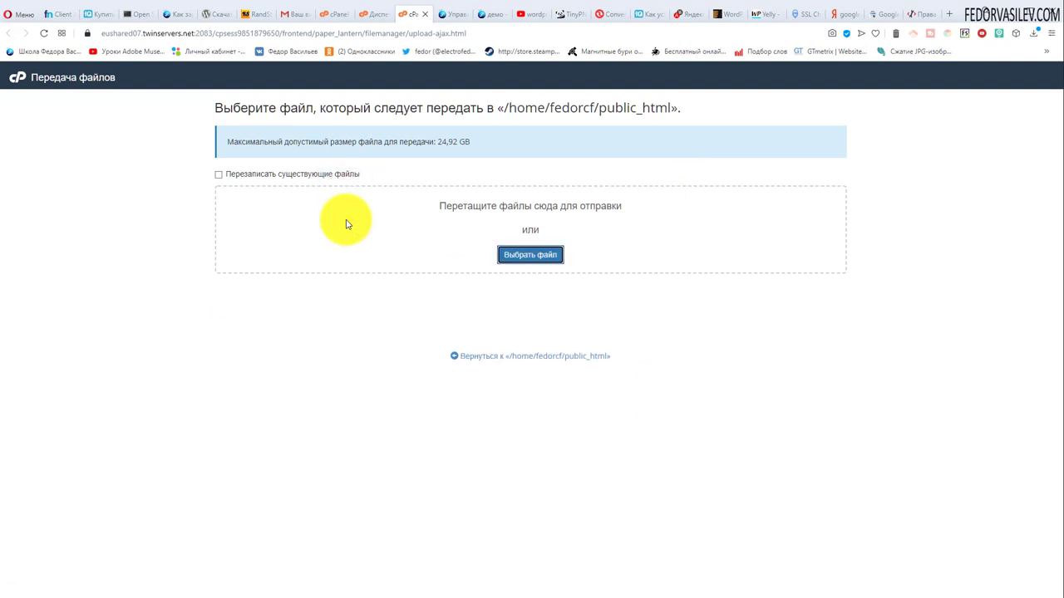
pyautogui.click(425, 14)
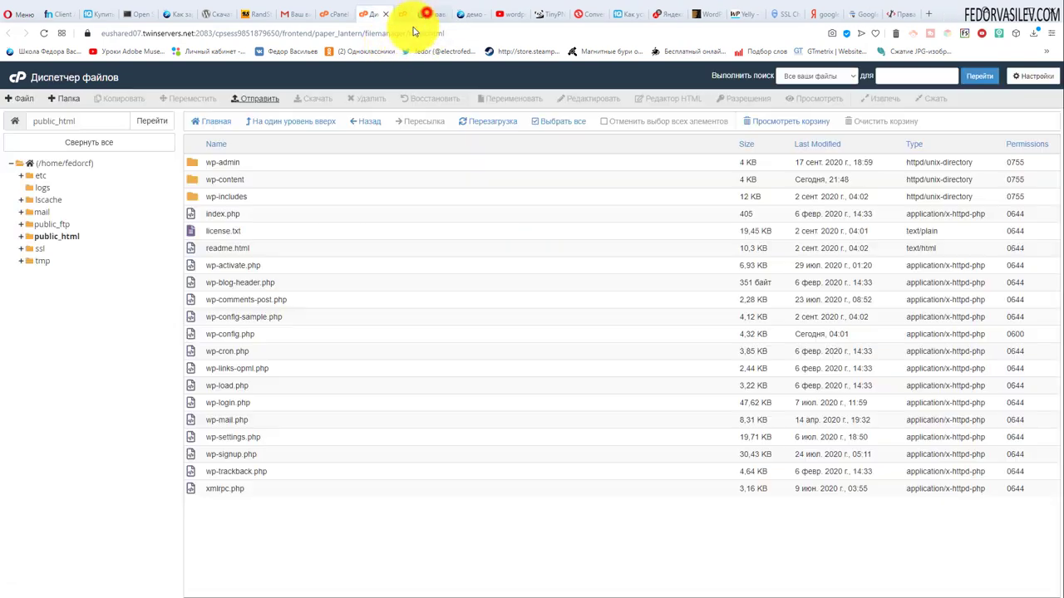
pyautogui.click(918, 14)
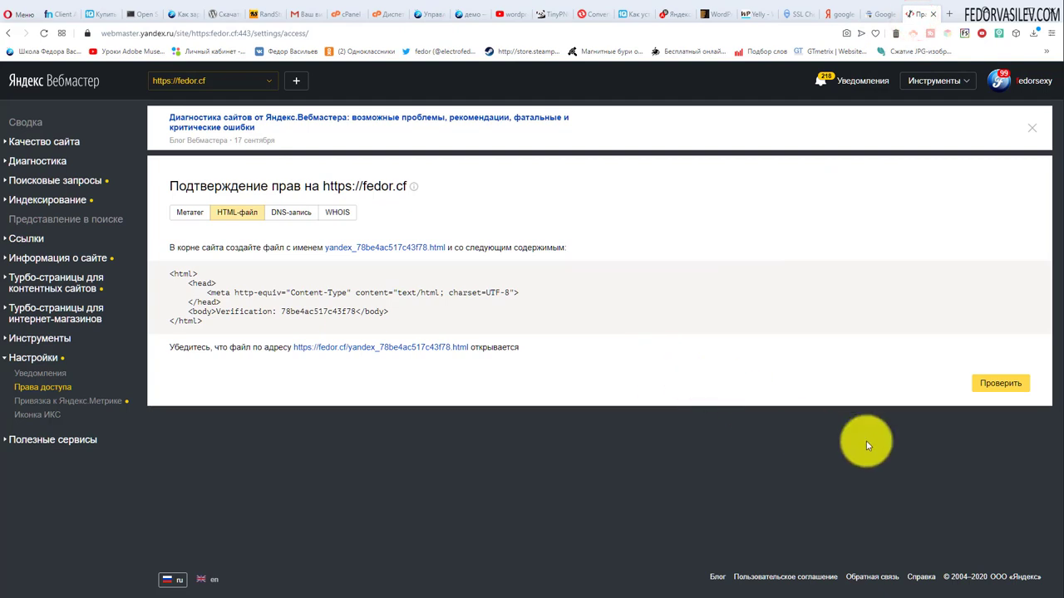
pyautogui.click(992, 385)
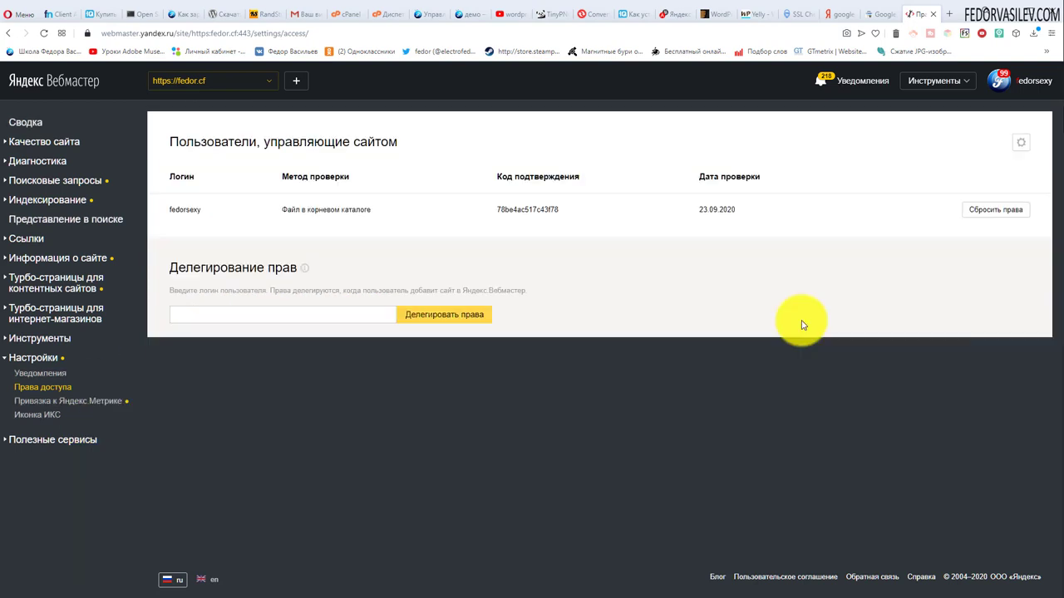
pyautogui.click(256, 80)
pyautogui.click(202, 105)
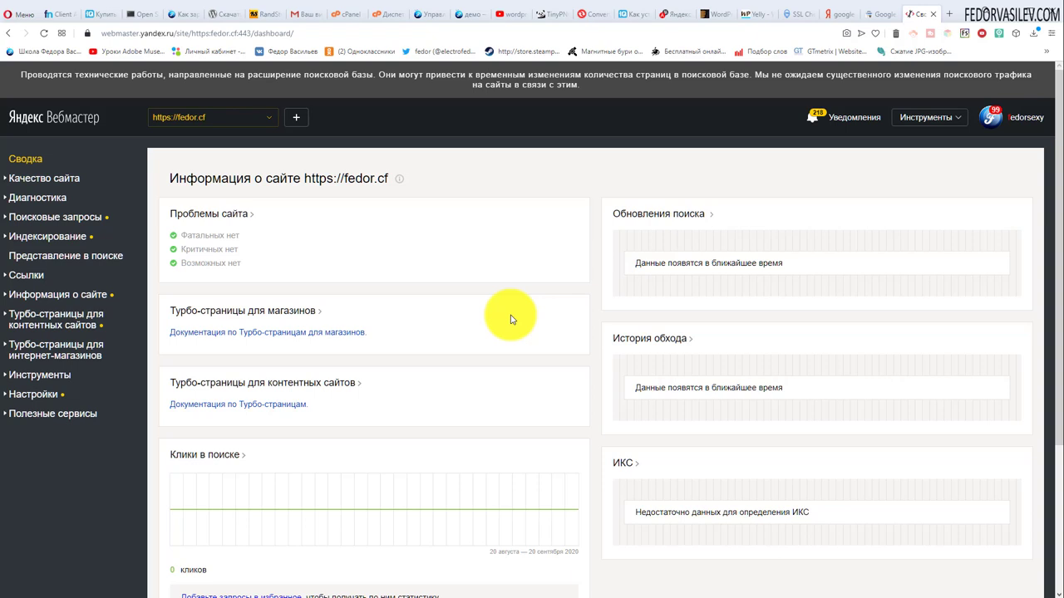
pyautogui.scroll(-2, 511, 320)
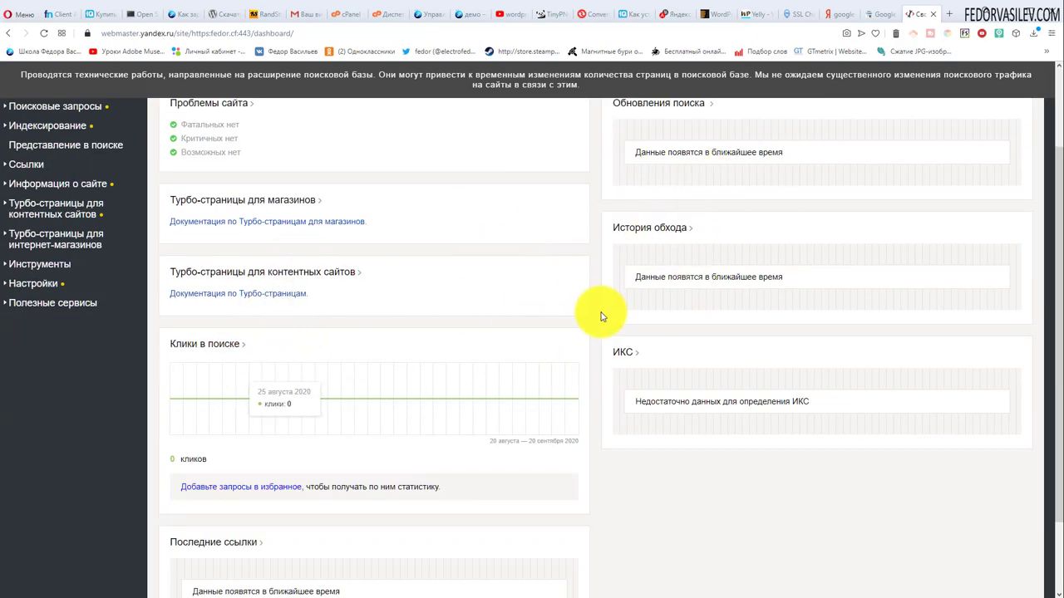
pyautogui.scroll(2, 623, 287)
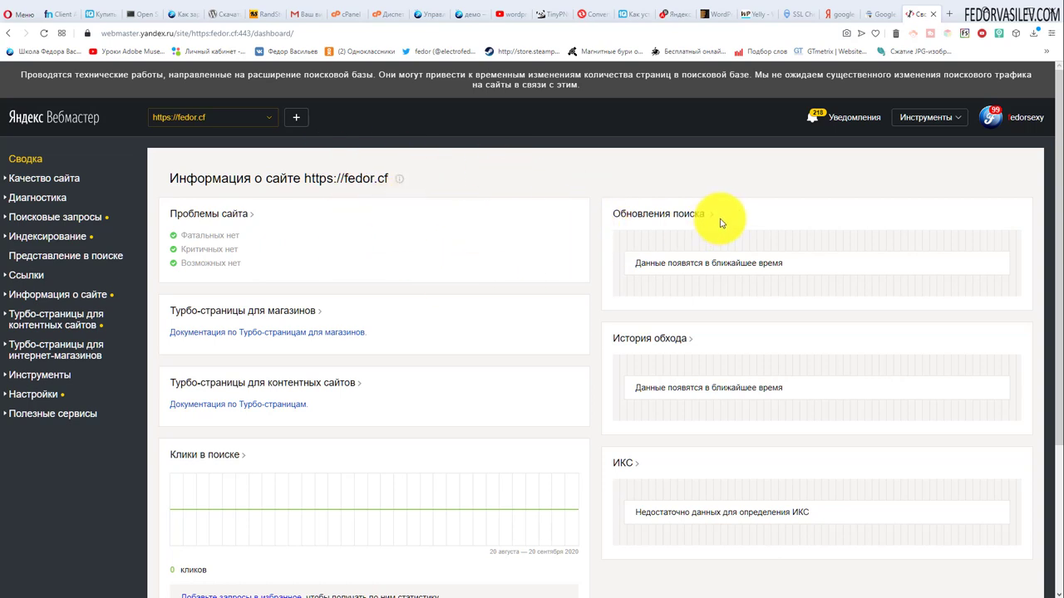
# Step: Switch to Google Search Console, enter the console and start adding a new property
pyautogui.click(879, 15)
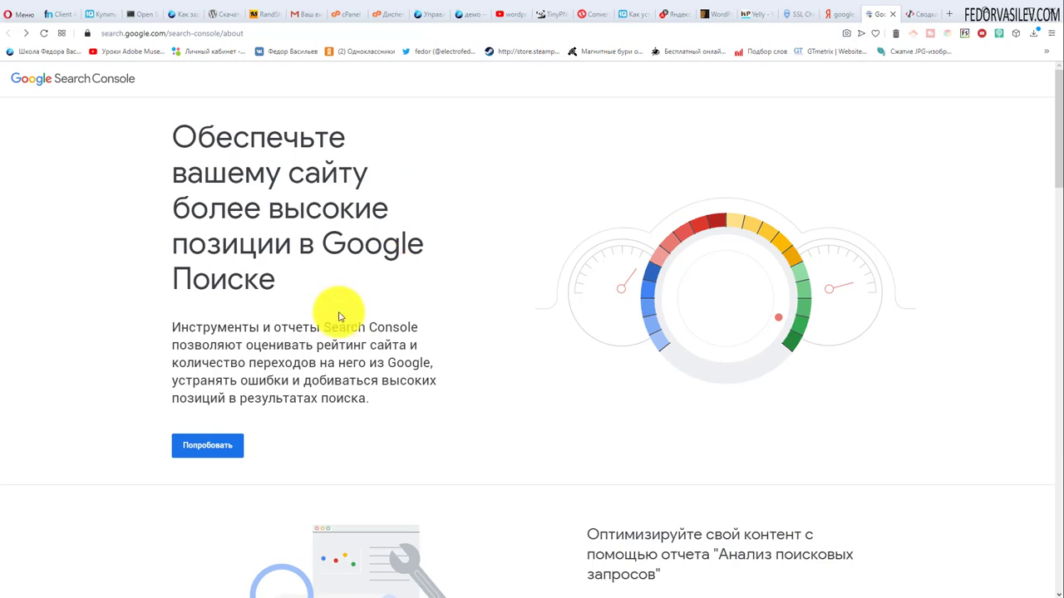
pyautogui.click(193, 455)
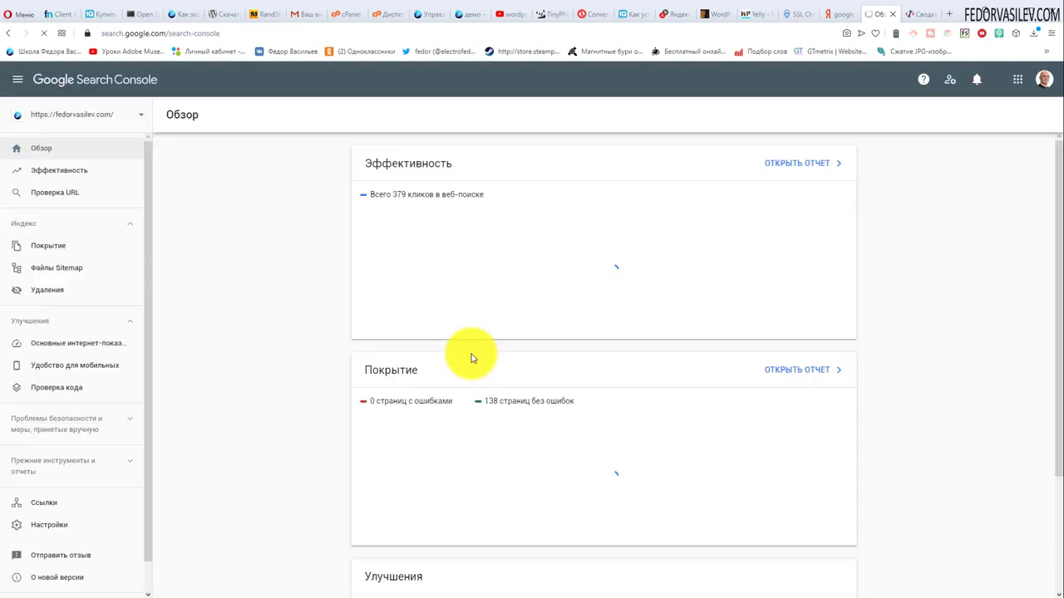
pyautogui.click(1043, 79)
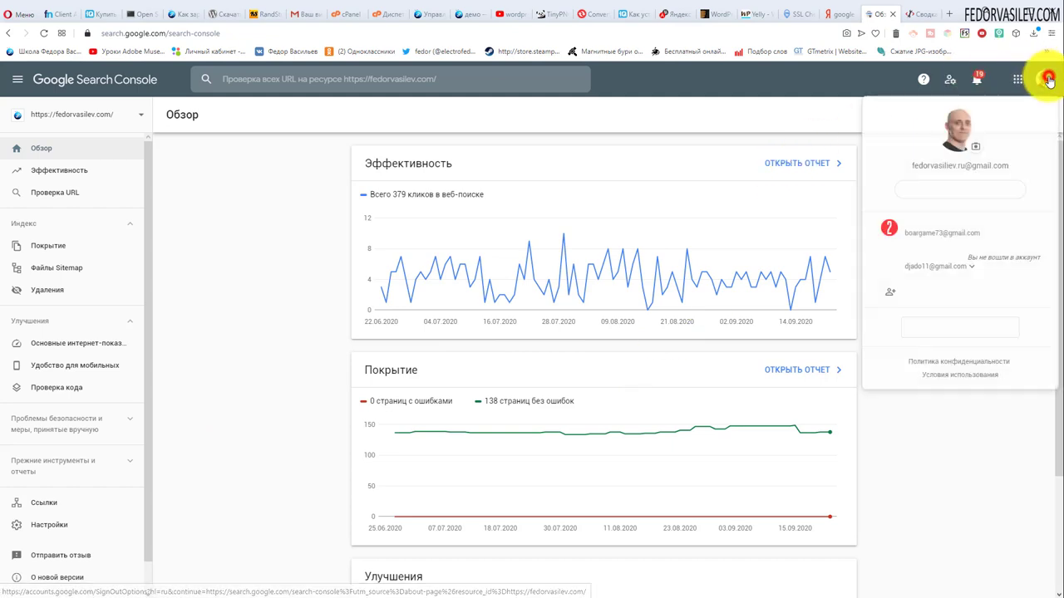
pyautogui.click(1046, 80)
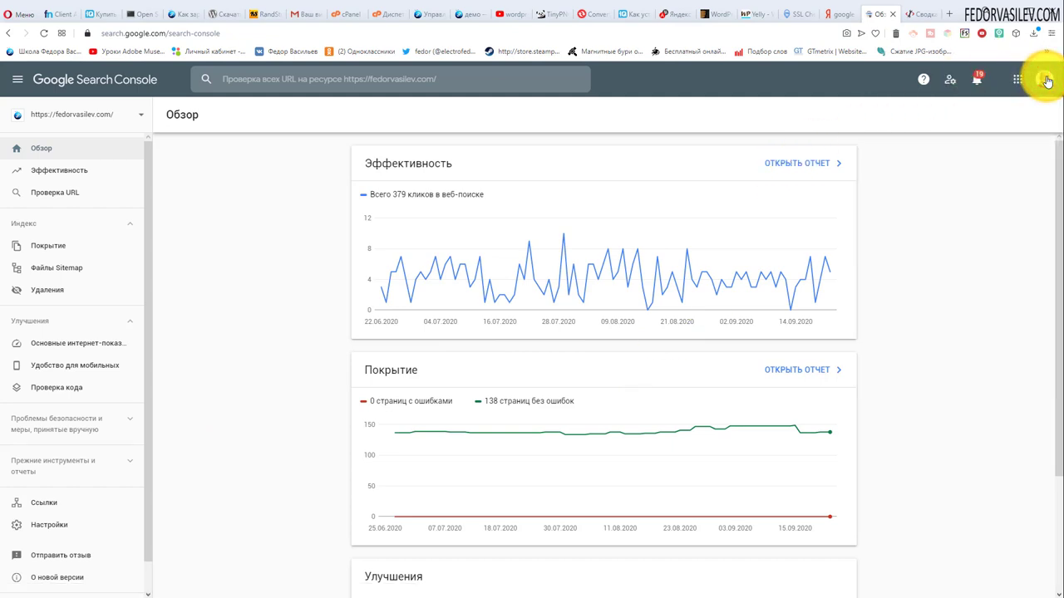
pyautogui.click(129, 116)
pyautogui.click(131, 114)
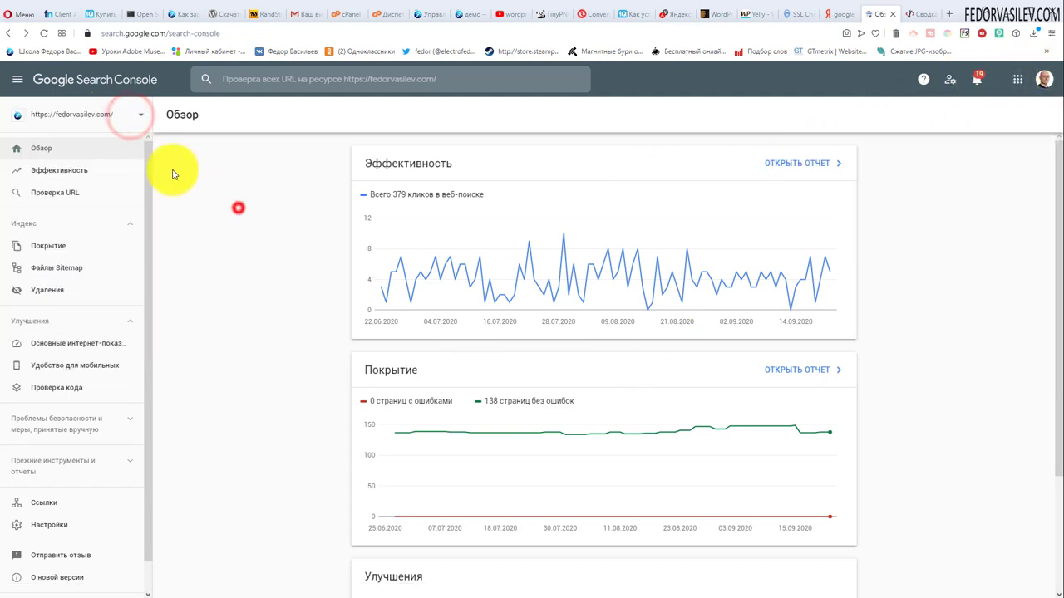
pyautogui.click(137, 114)
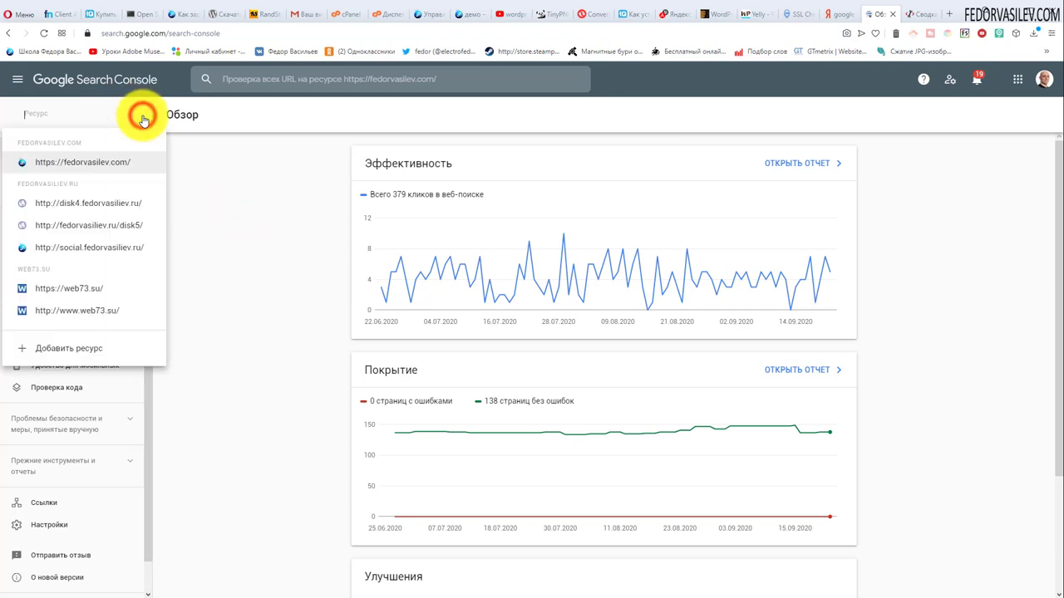
pyautogui.click(70, 349)
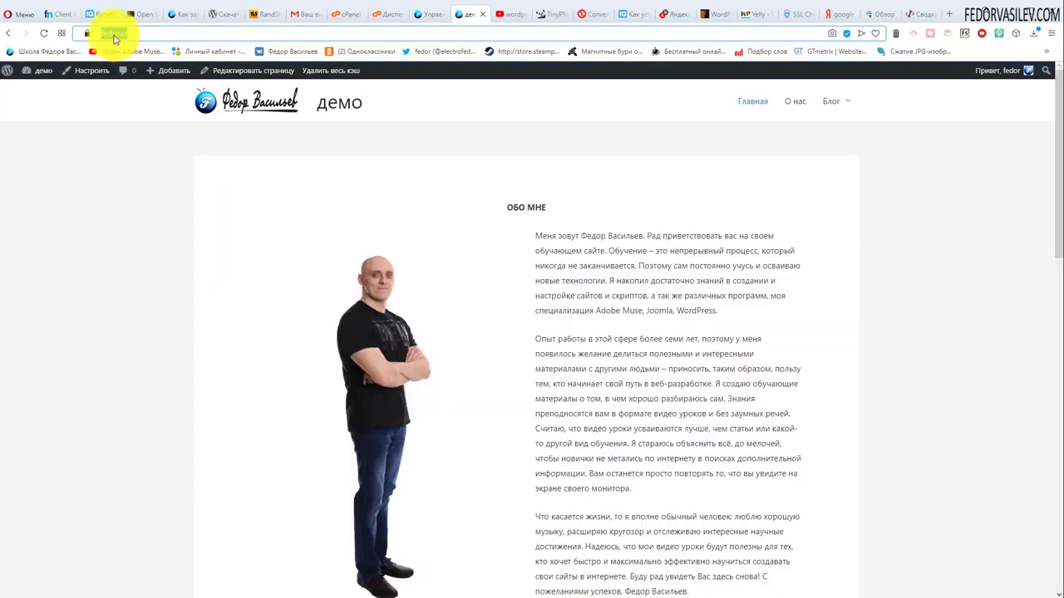
pyautogui.rightClick(113, 33)
pyautogui.click(143, 79)
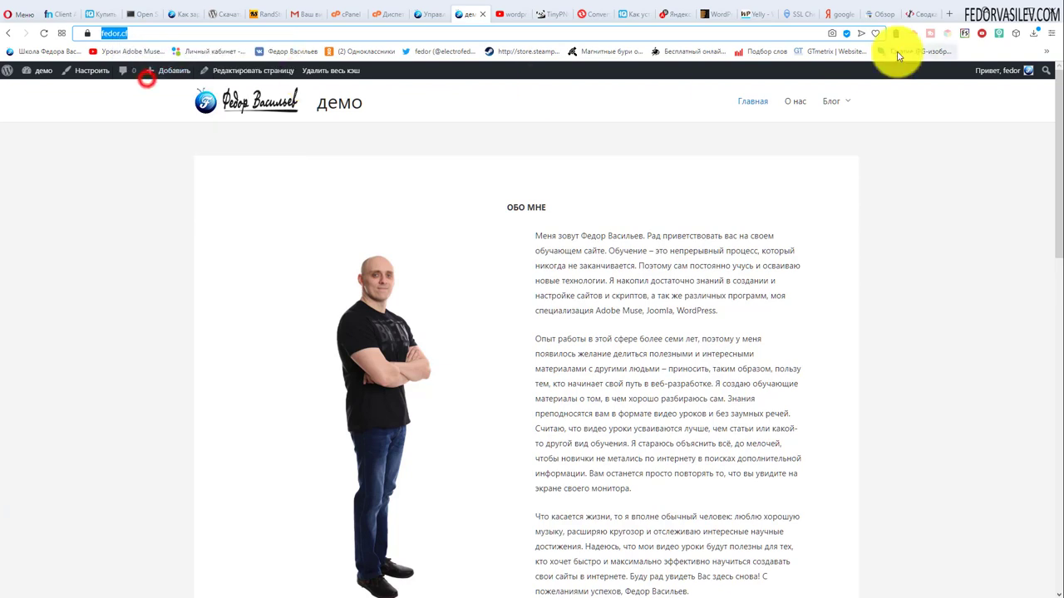
pyautogui.click(879, 14)
pyautogui.click(595, 380)
pyautogui.rightClick(595, 379)
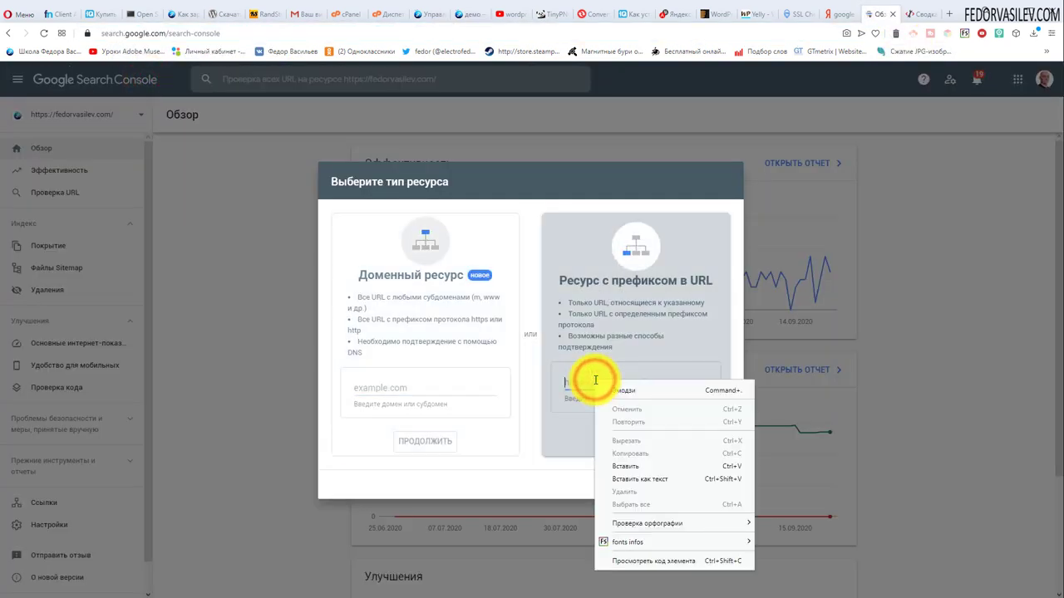
pyautogui.click(629, 471)
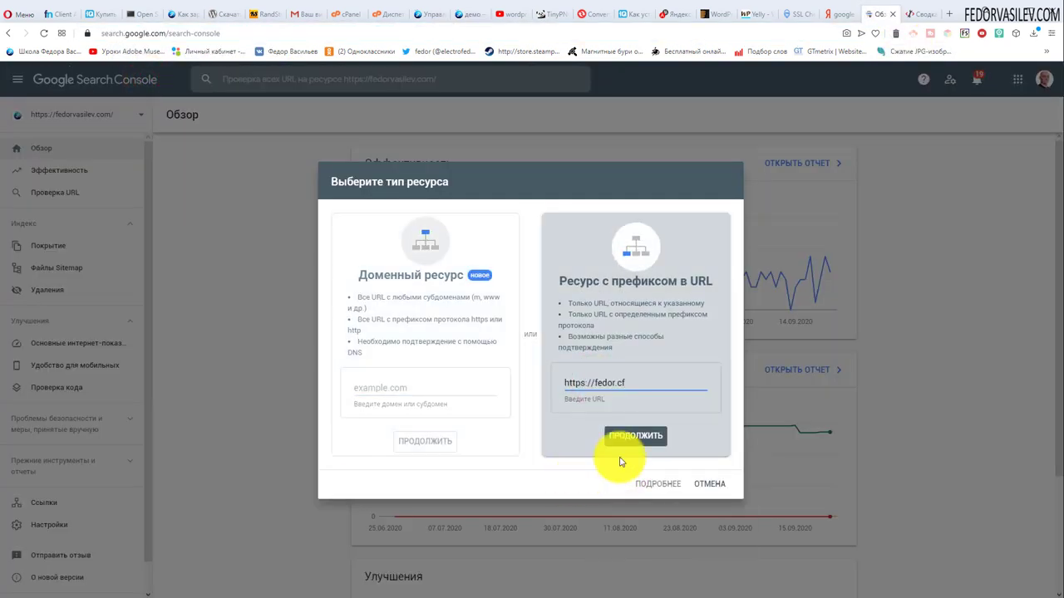
pyautogui.click(635, 435)
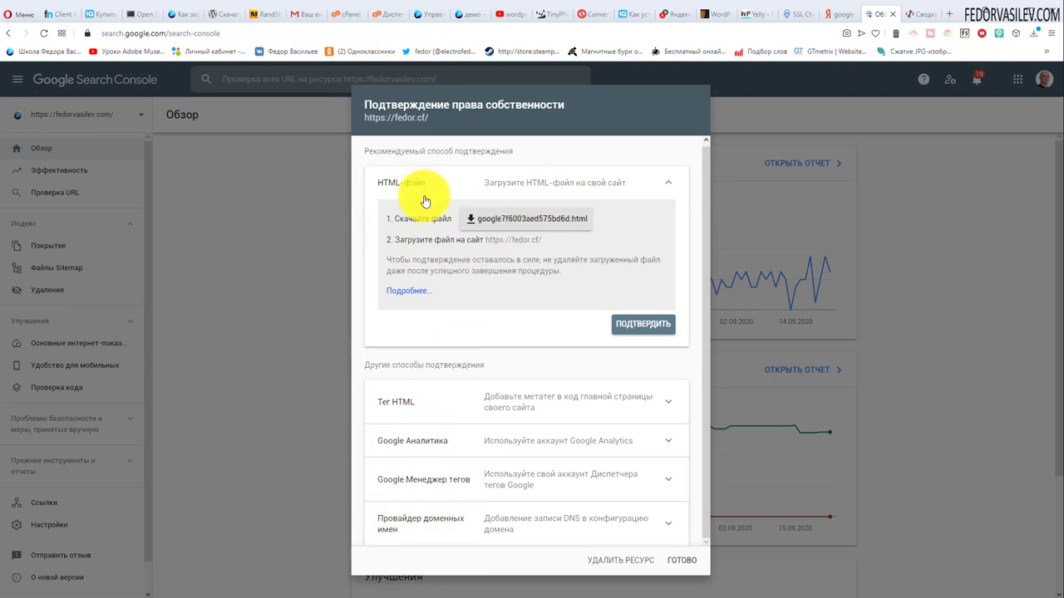
# Step: Download the Google HTML verification file and save it to the folder "20.ДОБАВЛЯЕМ САЙТ В ЯНДЕКС И GOOGLE"
pyautogui.click(524, 223)
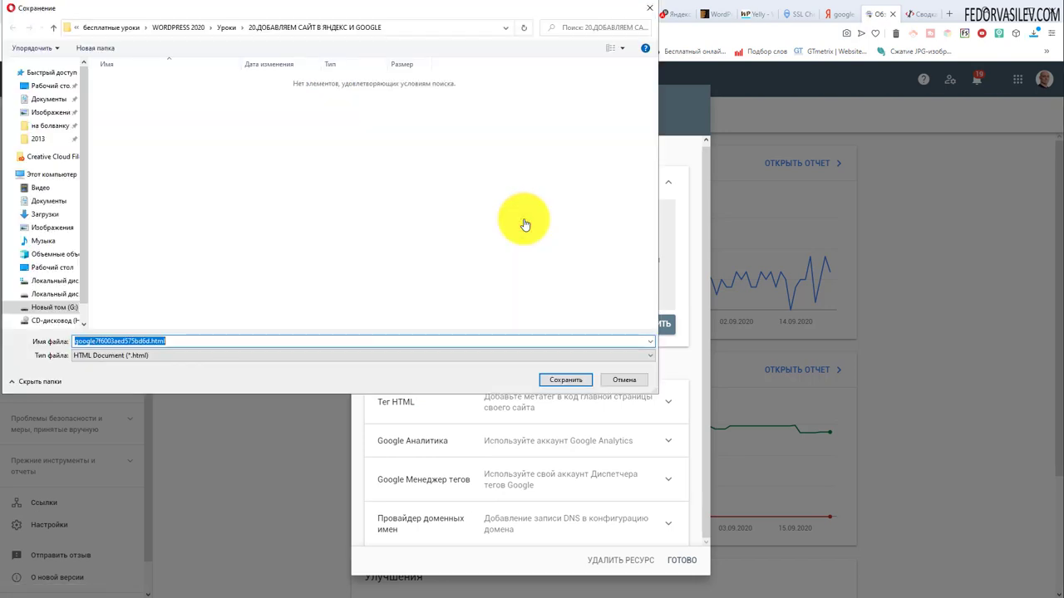
pyautogui.click(547, 379)
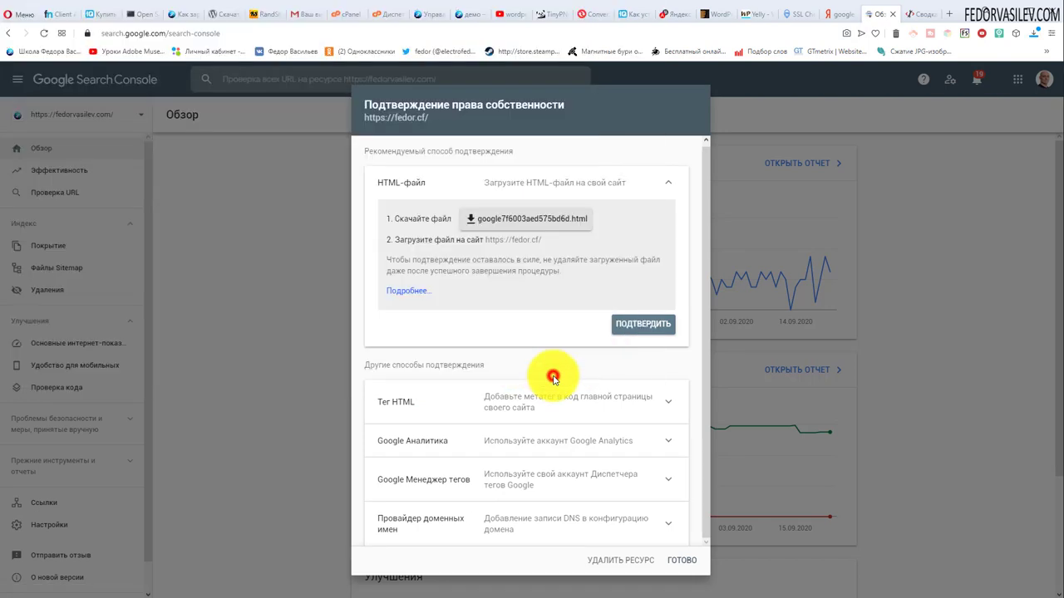
# Step: Switch to the cPanel file manager and upload the Google HTML verification file to the site's public_html folder
pyautogui.click(384, 14)
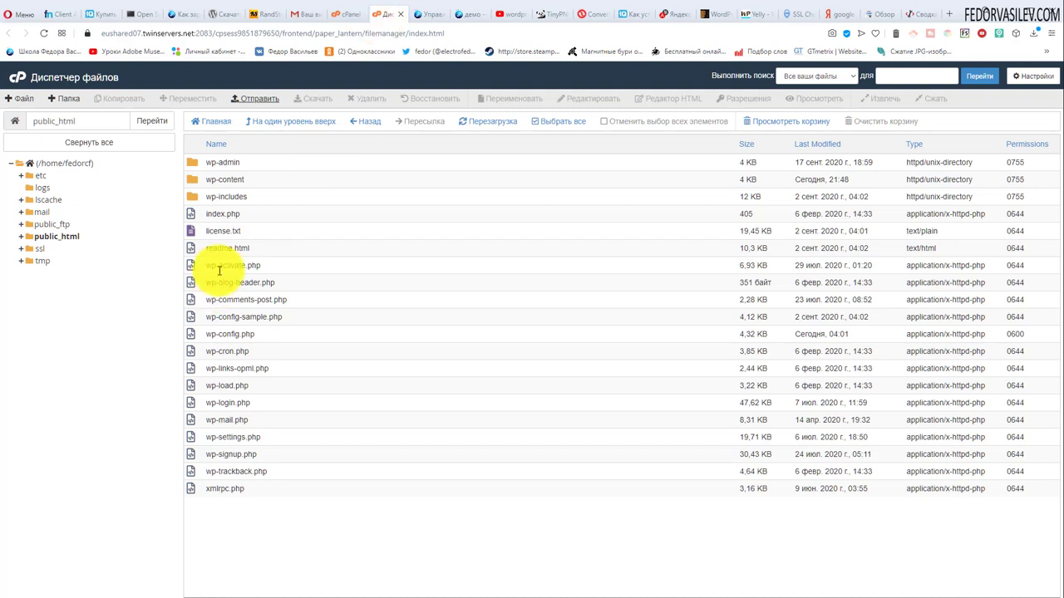
pyautogui.click(265, 101)
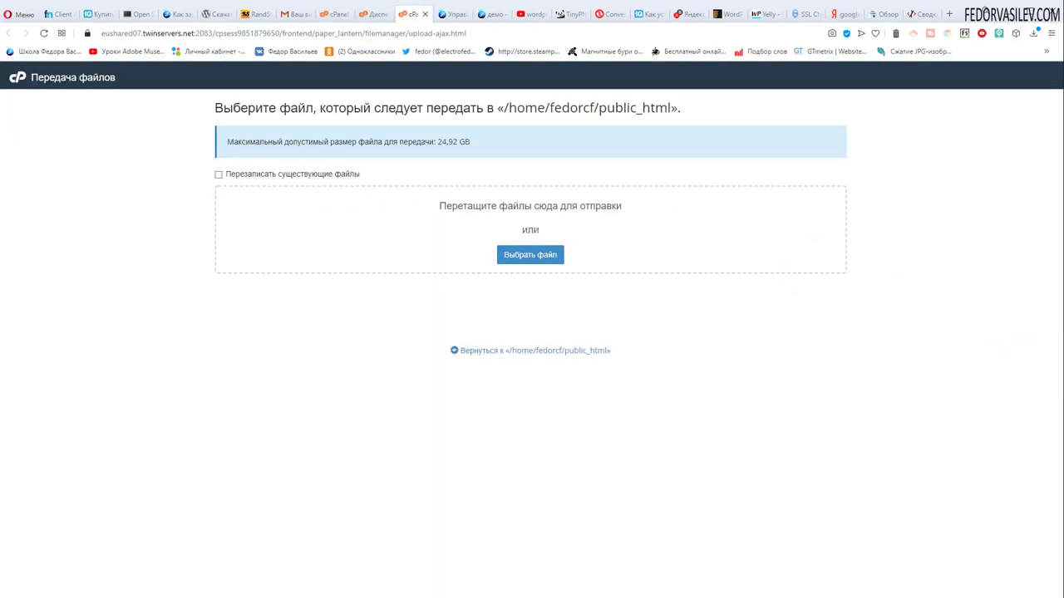
pyautogui.moveTo(741, 331); pyautogui.dragTo(368, 225)
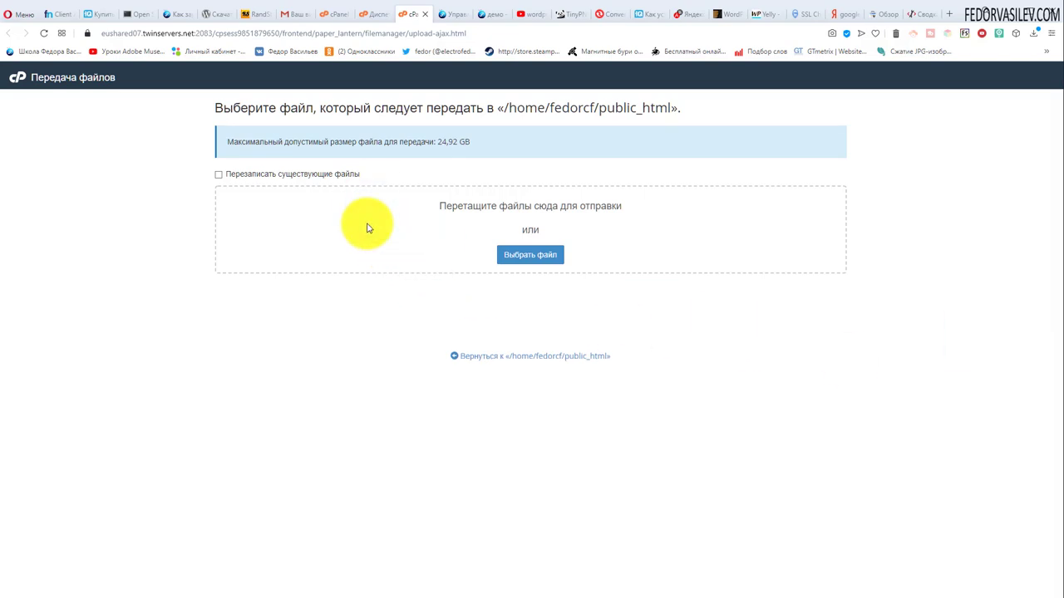
pyautogui.click(425, 14)
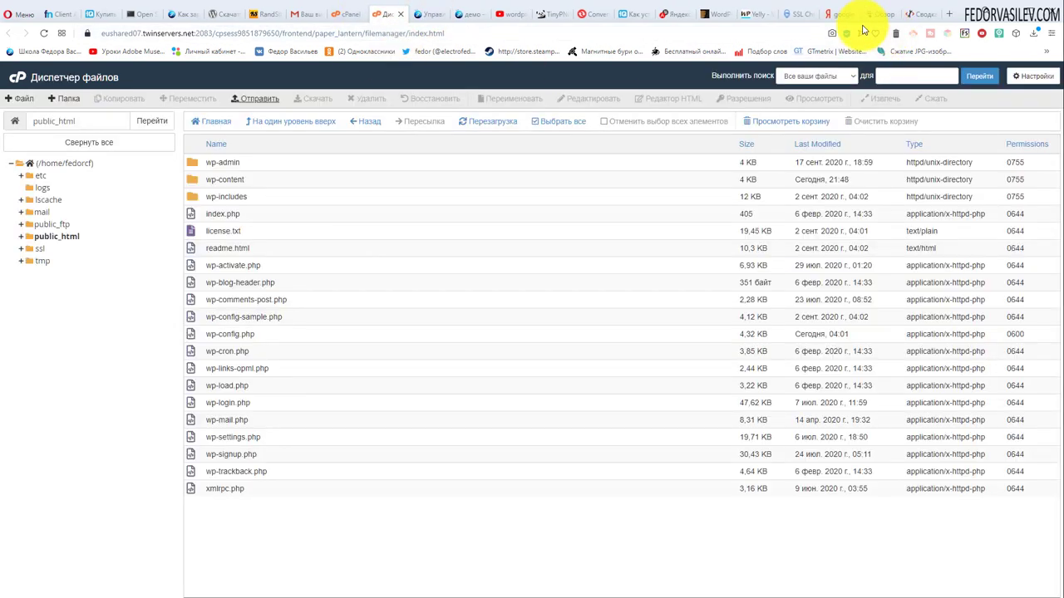
pyautogui.click(866, 16)
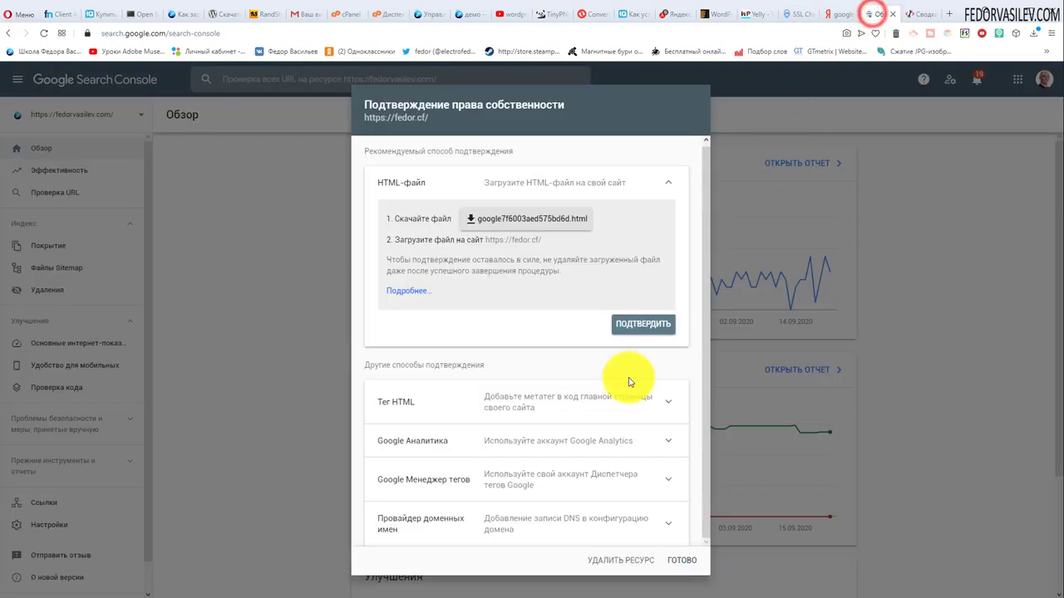
pyautogui.click(634, 326)
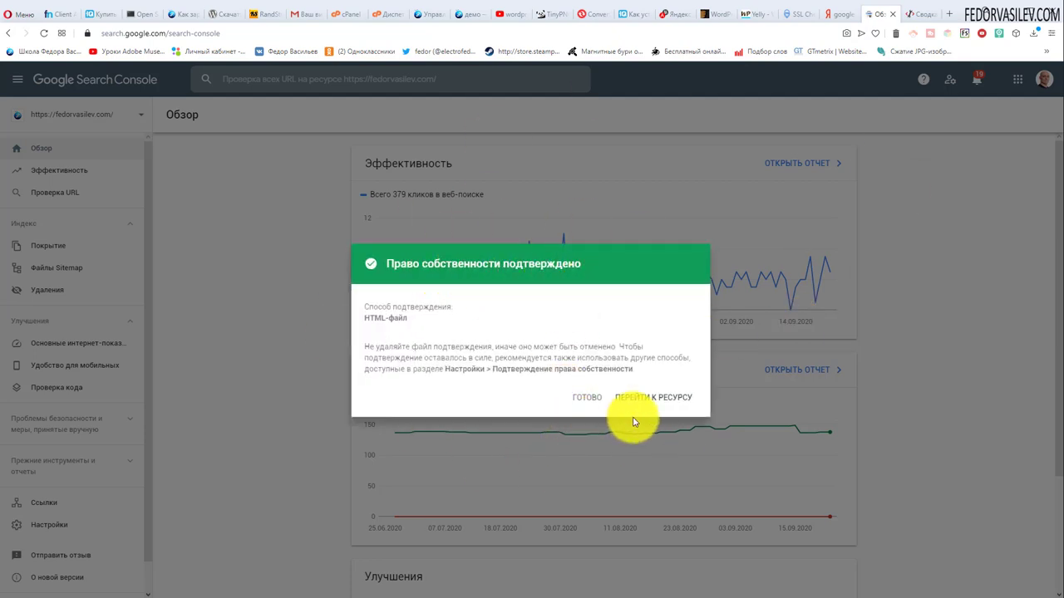
pyautogui.click(648, 400)
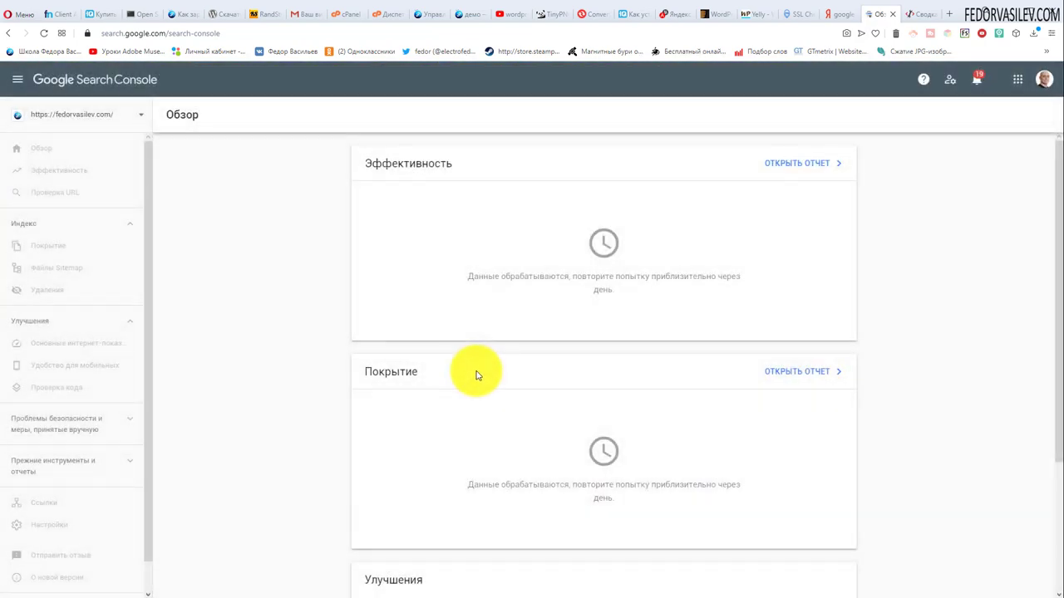